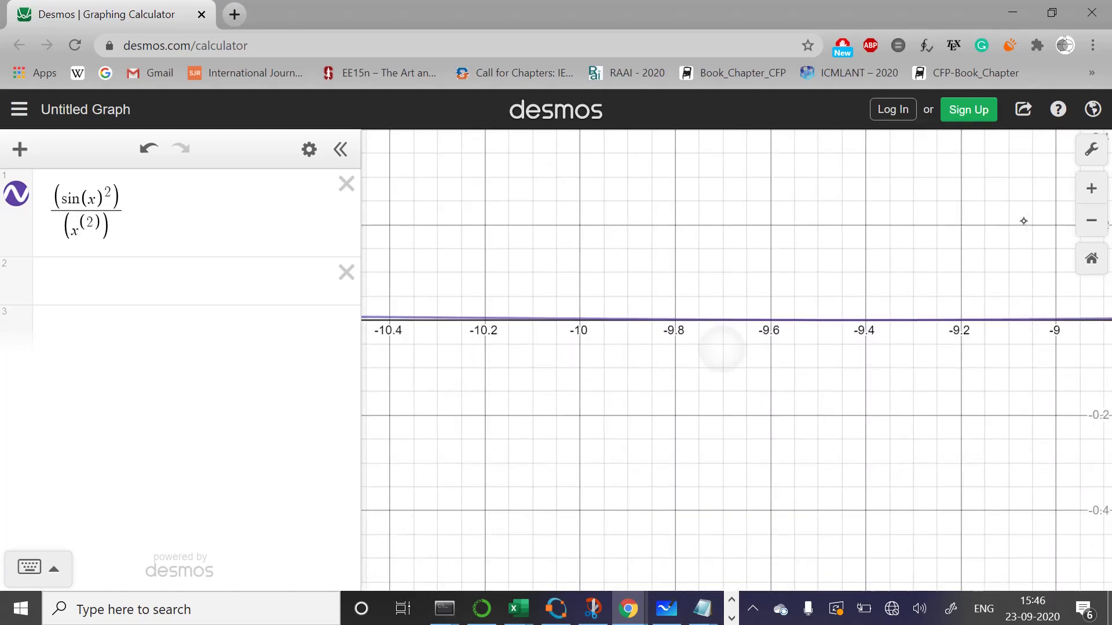
# Step: Trace the sin(x)²/x² curve along the positive x-axis from about 4 to 12.3 to examine its side lobes
pyautogui.scroll(-8, 625, 329)
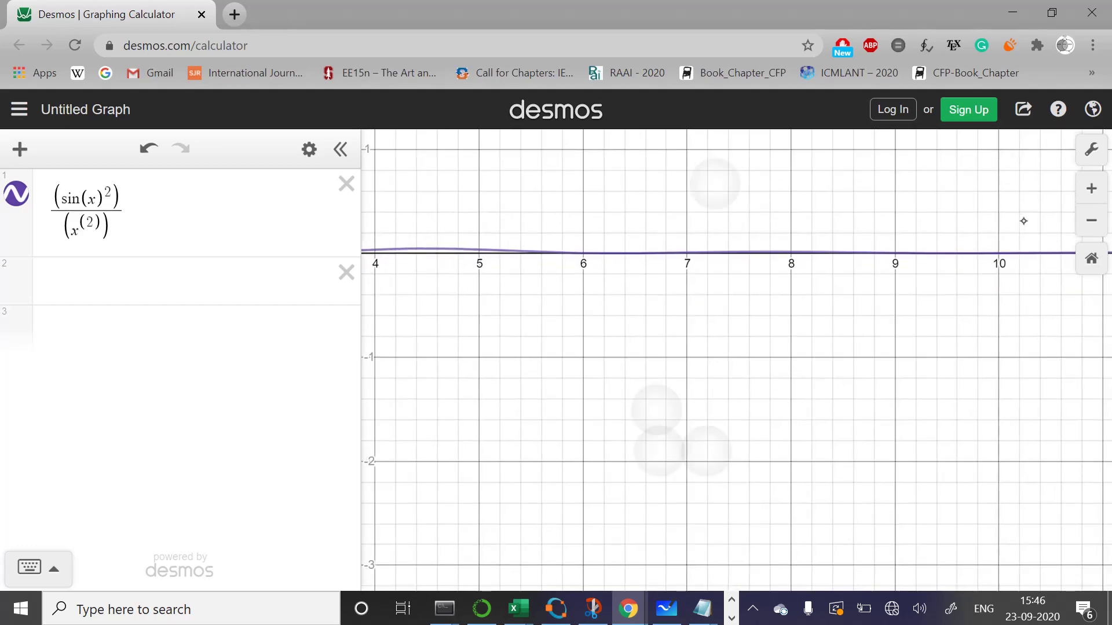
pyautogui.scroll(3, 718, 304)
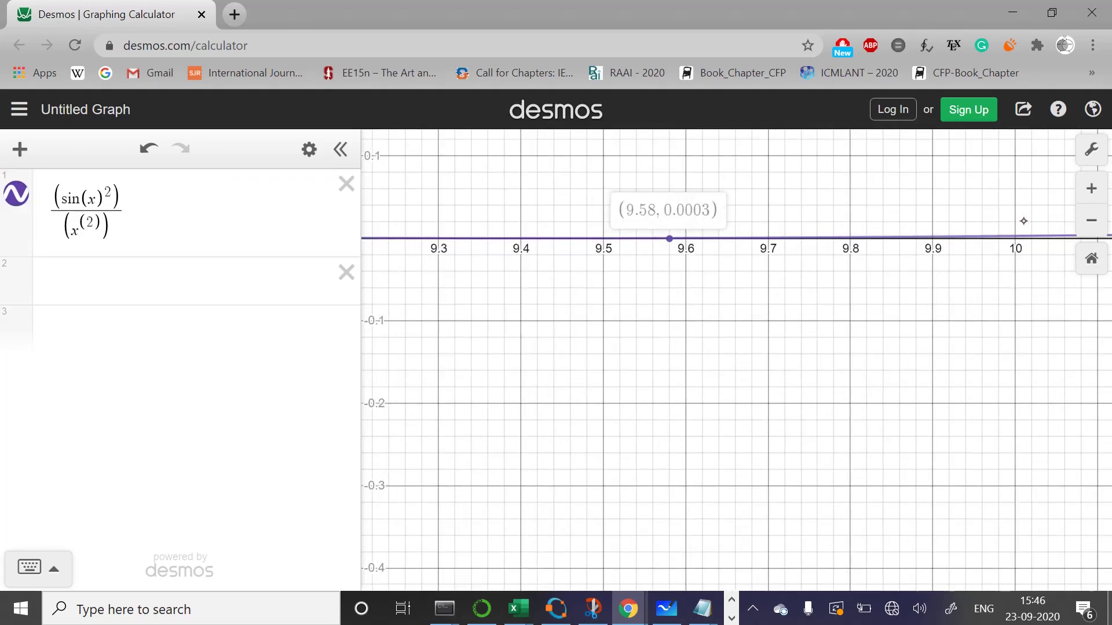
pyautogui.moveTo(868, 319)
pyautogui.mouseDown()
pyautogui.moveTo(682, 306)
pyautogui.moveTo(739, 317)
pyautogui.mouseUp()
pyautogui.moveTo(927, 304)
pyautogui.mouseDown()
pyautogui.moveTo(656, 303)
pyautogui.moveTo(794, 303)
pyautogui.mouseUp()
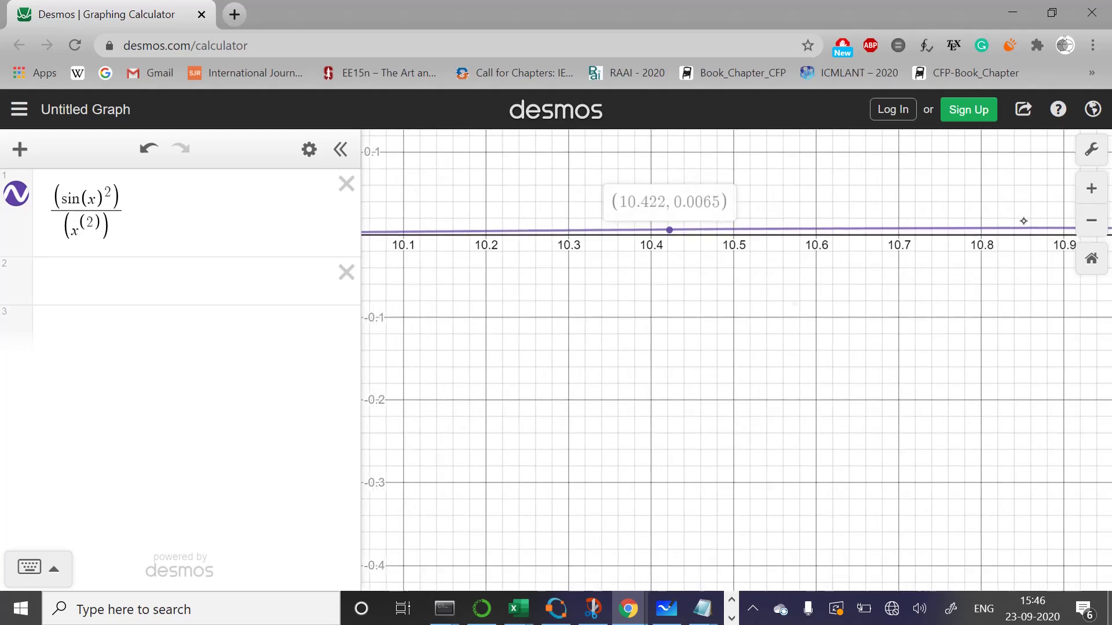
pyautogui.press('Right')
pyautogui.press('Right')
pyautogui.press('Right')
pyautogui.press('Right')
pyautogui.press('Right')
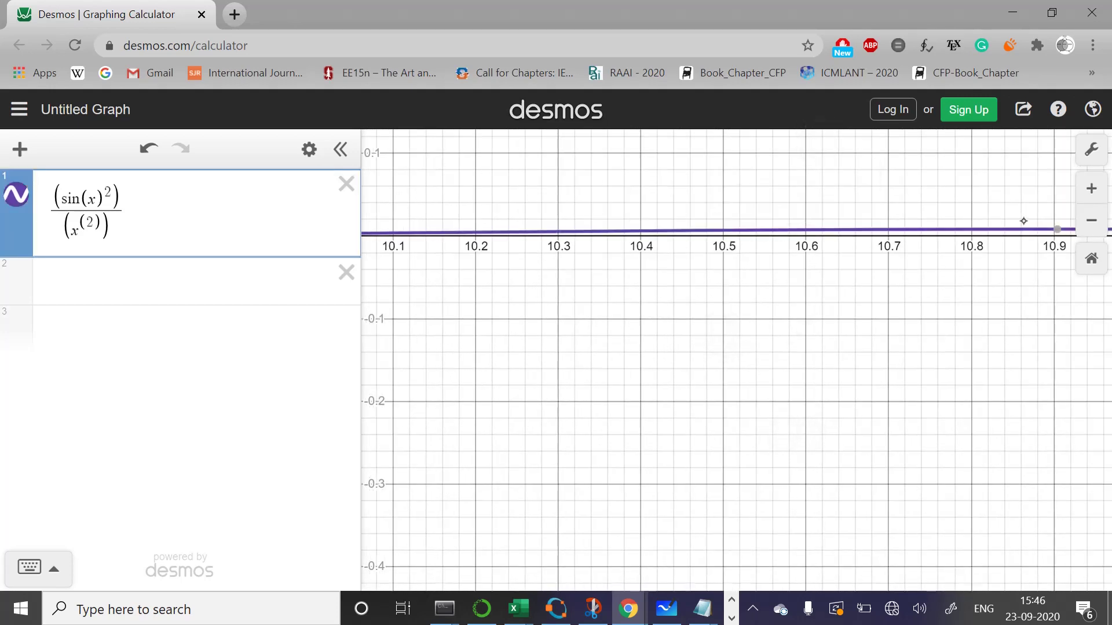
pyautogui.press('Right')
pyautogui.press('Right')
pyautogui.press('Right')
pyautogui.press('Right')
pyautogui.press('Right')
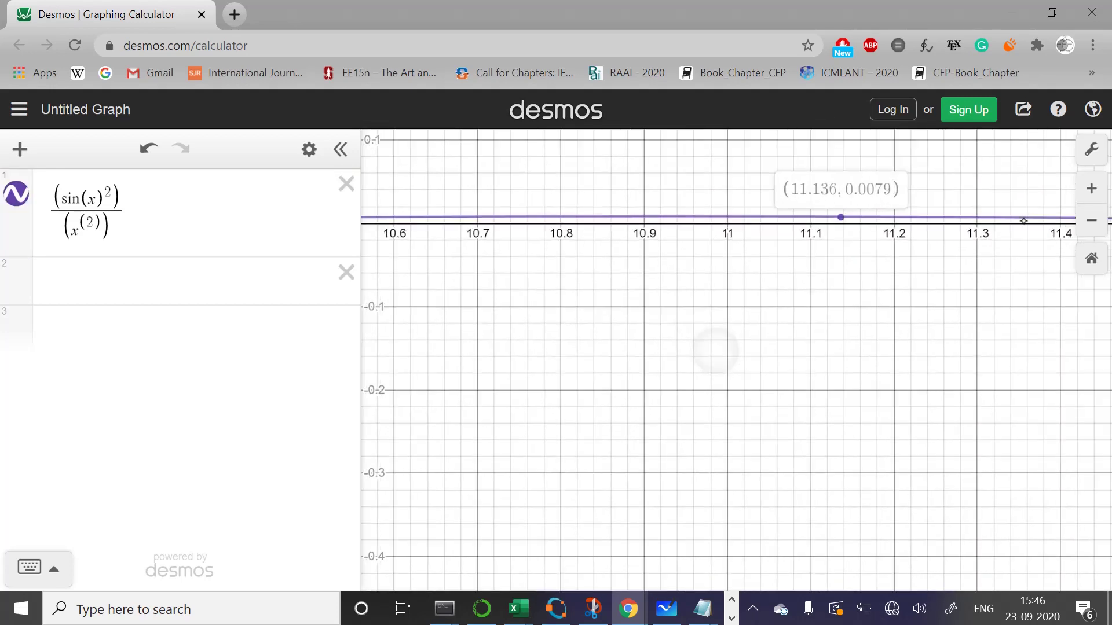
pyautogui.press('Right')
pyautogui.press('Right')
pyautogui.press('Right')
pyautogui.press('Right')
pyautogui.press('Right')
pyautogui.press('Right')
pyautogui.press('Right')
pyautogui.press('Right')
pyautogui.press('Right')
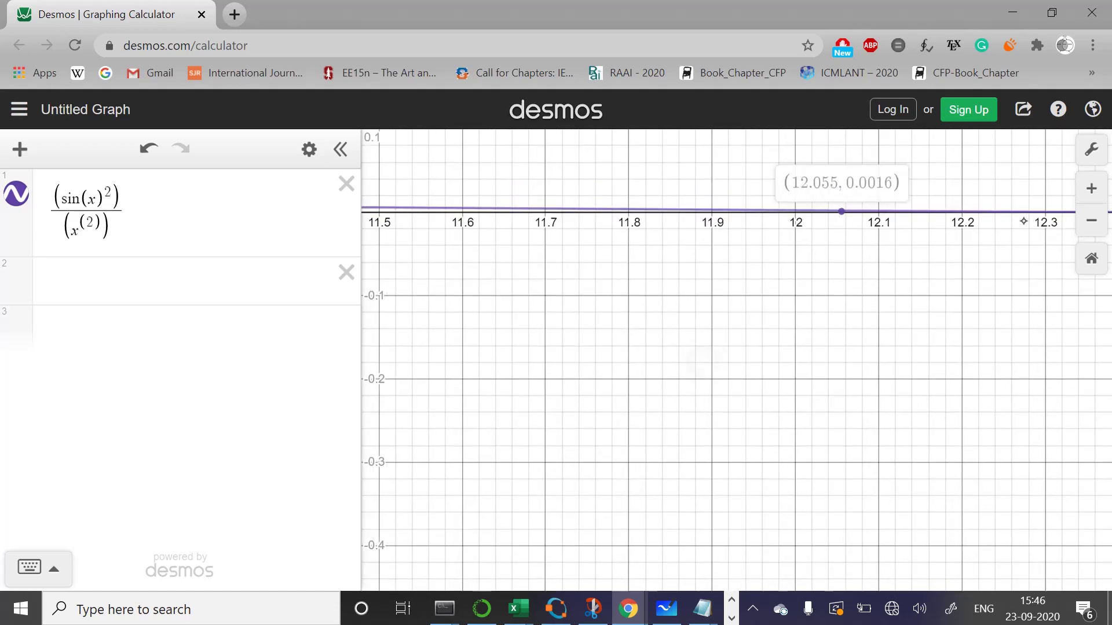
pyautogui.click(849, 72)
pyautogui.click(718, 140)
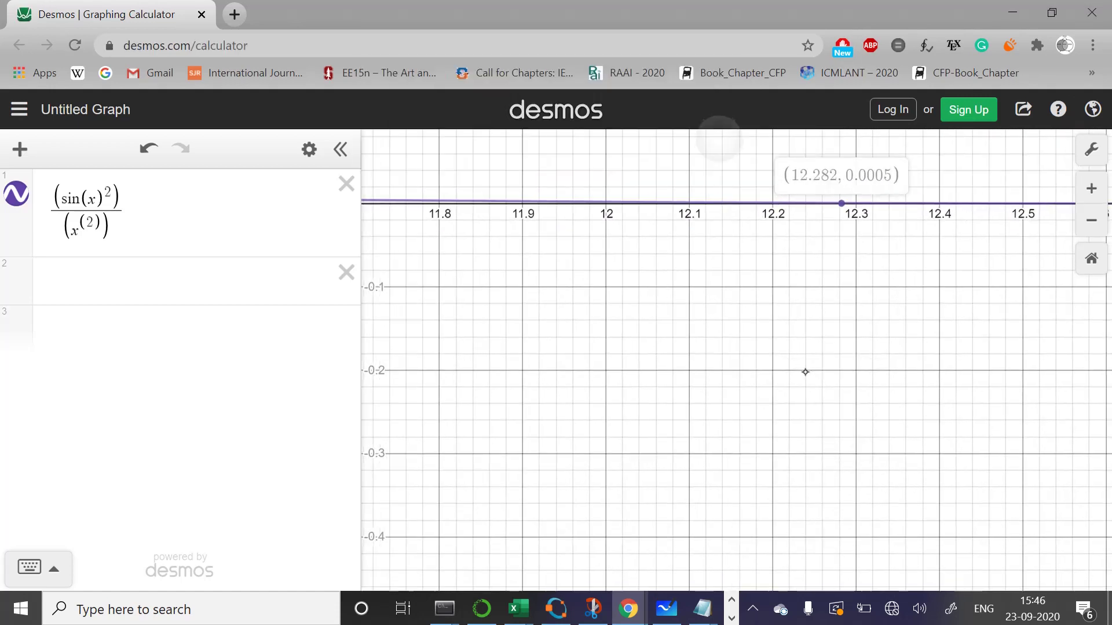
# Step: Restore the default graph view and examine the nulls beside the main lobe and the first positive side lobe
pyautogui.click(1096, 260)
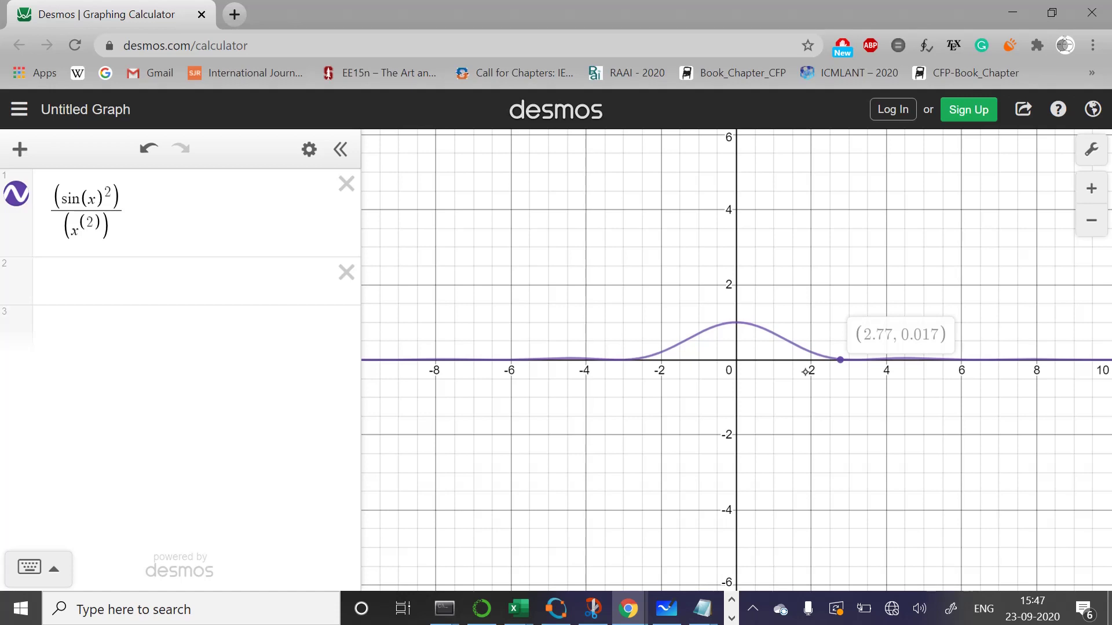
pyautogui.click(805, 372)
pyautogui.click(852, 361)
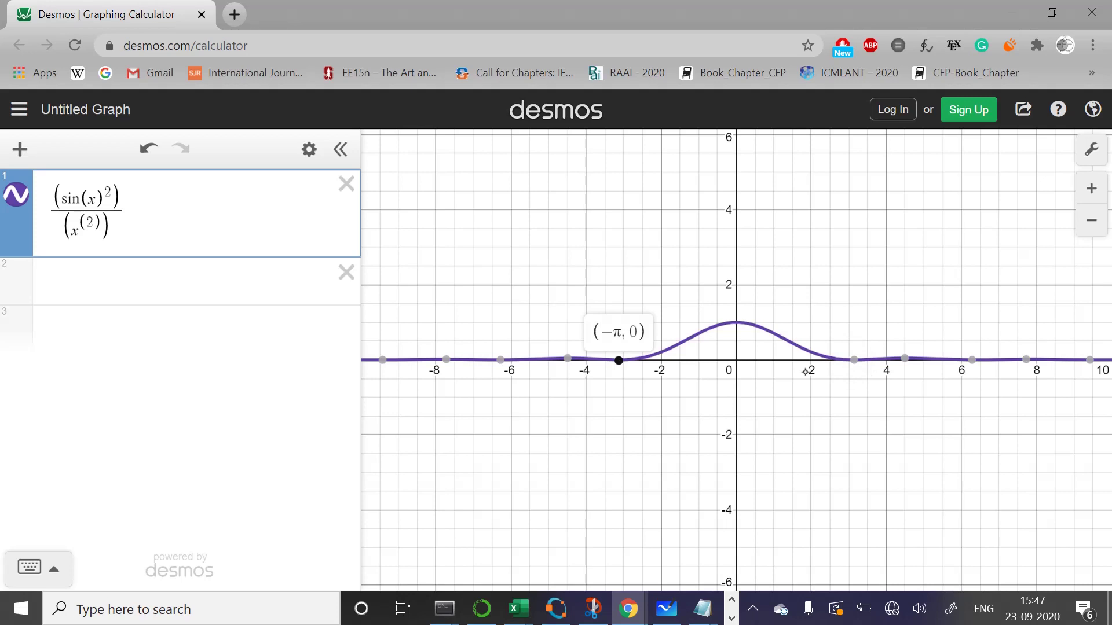
pyautogui.scroll(10, 805, 372)
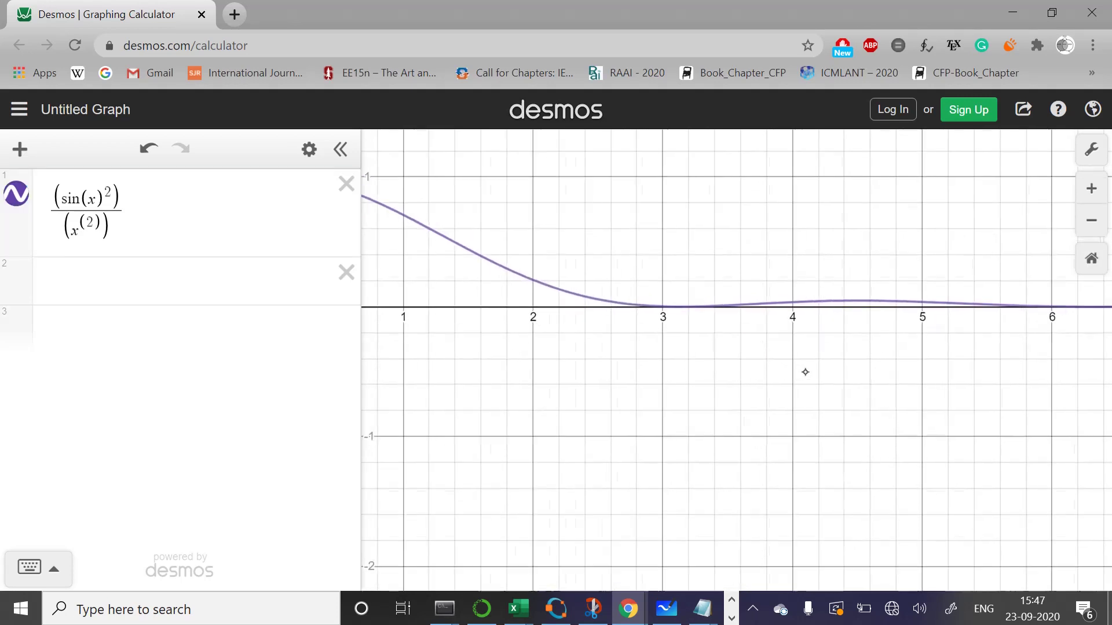
pyautogui.scroll(3, 805, 372)
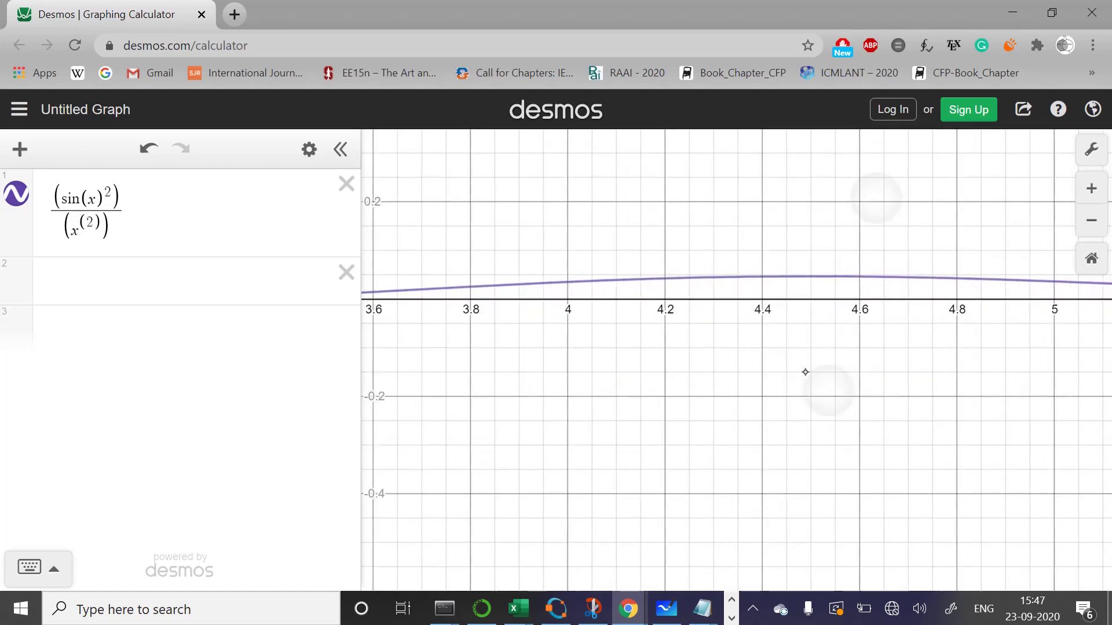
# Step: Examine the height of the curve far out on the positive x-axis, around x = 513
pyautogui.scroll(-3, 805, 372)
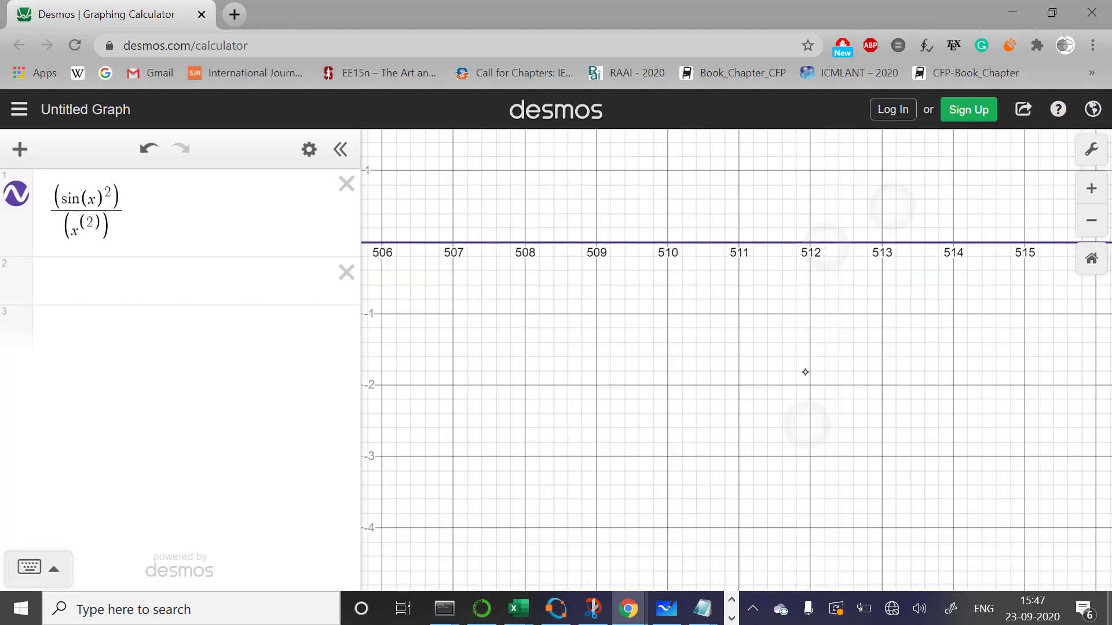
pyautogui.scroll(5, 805, 371)
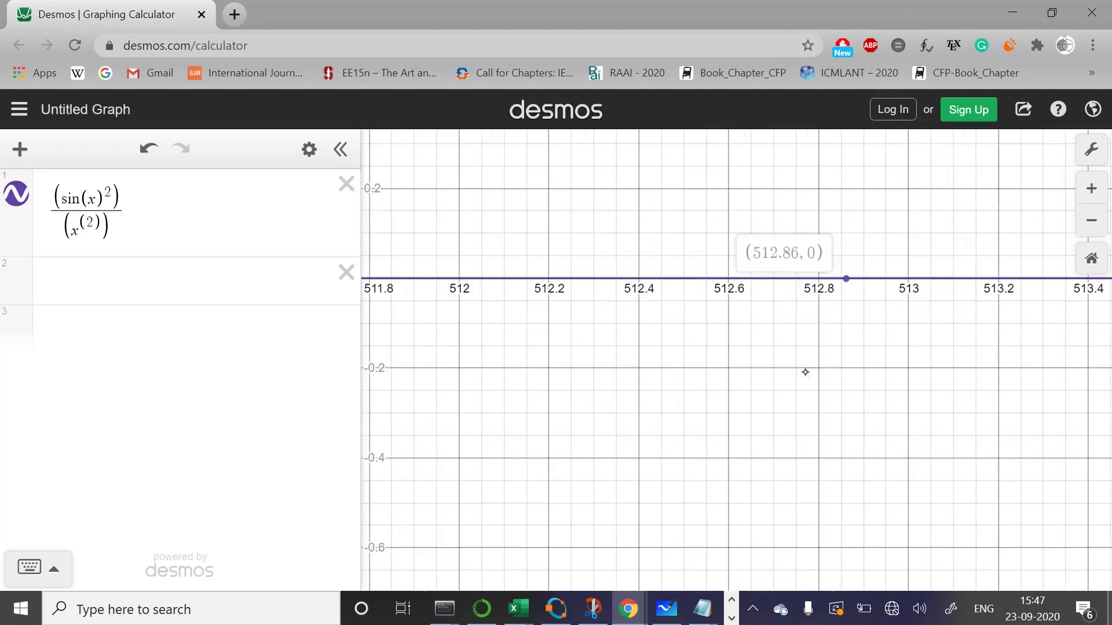
pyautogui.scroll(4, 805, 372)
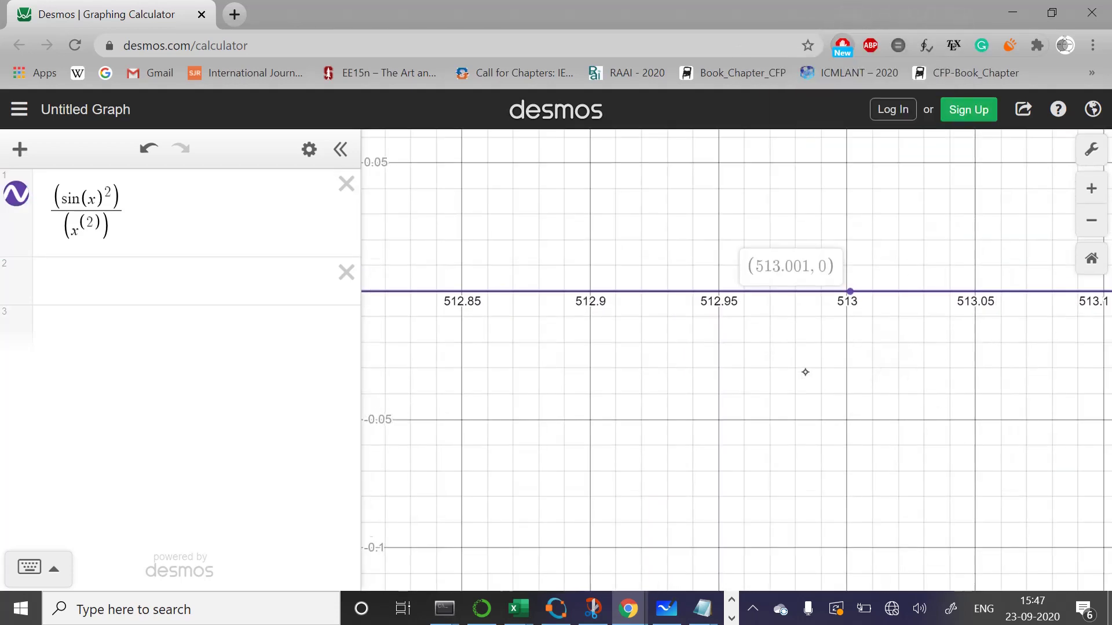
pyautogui.scroll(3, 805, 372)
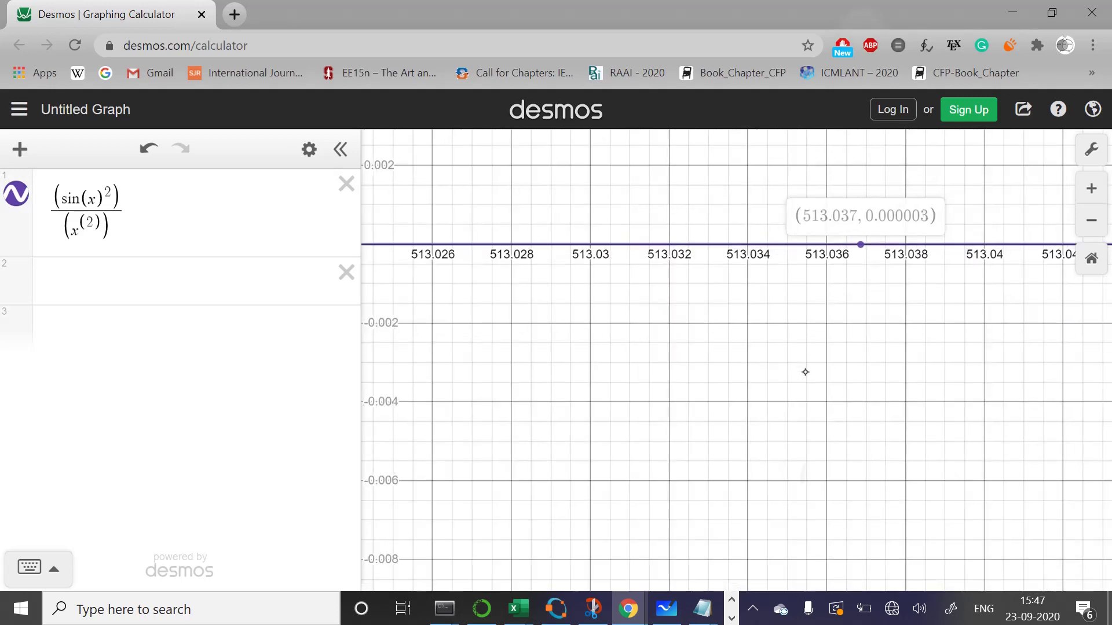
# Step: Bookmark the calculator page and inspect the gap between the curve and the x-axis near x = 513.041 at 10⁻⁵ scale
pyautogui.hotkey('ctrl', 'd')
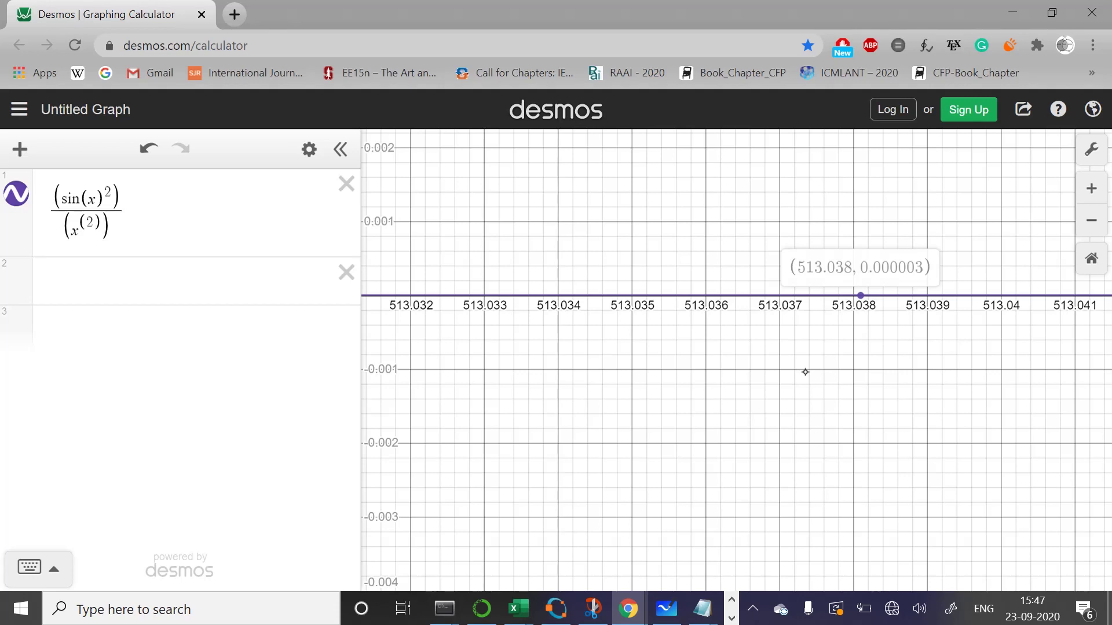
pyautogui.moveTo(976, 316); pyautogui.dragTo(864, 309)
pyautogui.scroll(6, 805, 372)
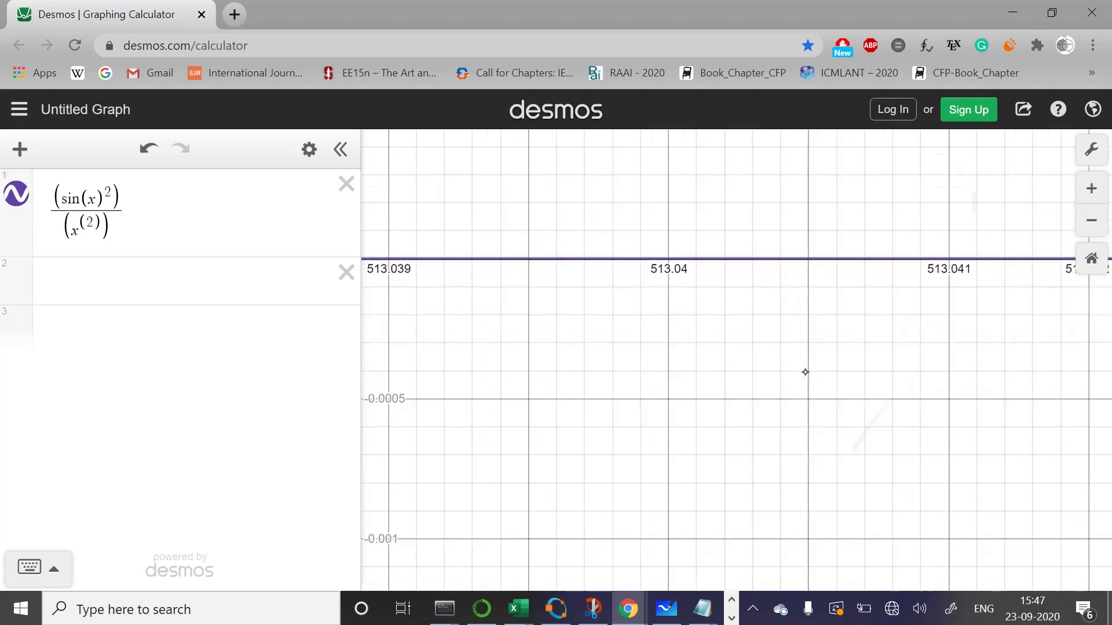
pyautogui.scroll(5, 805, 372)
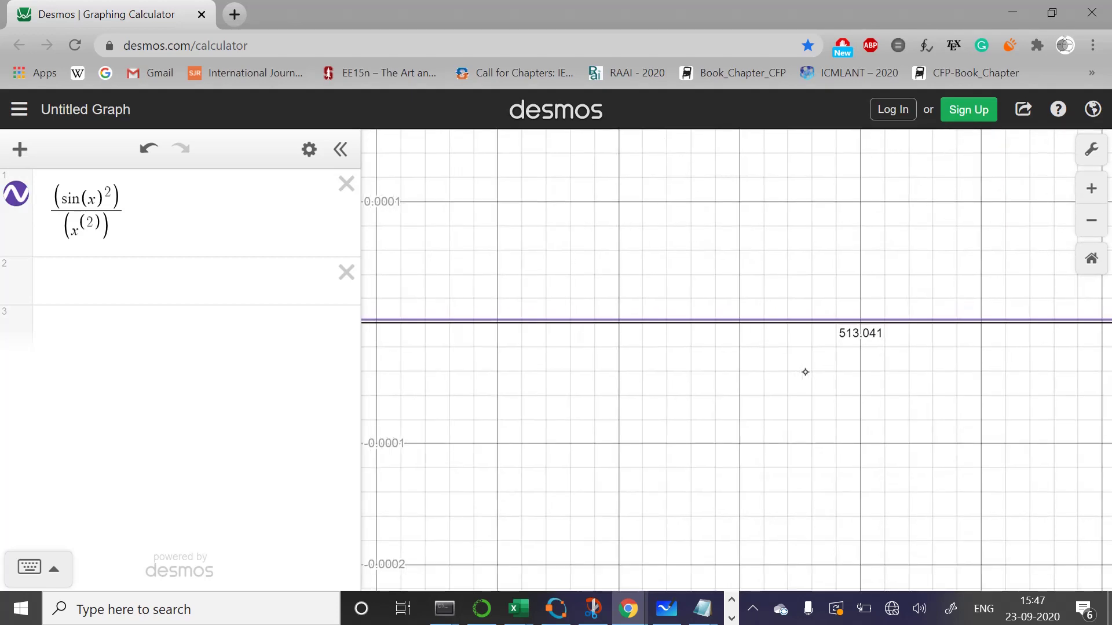
pyautogui.scroll(3, 804, 372)
pyautogui.scroll(3, 805, 371)
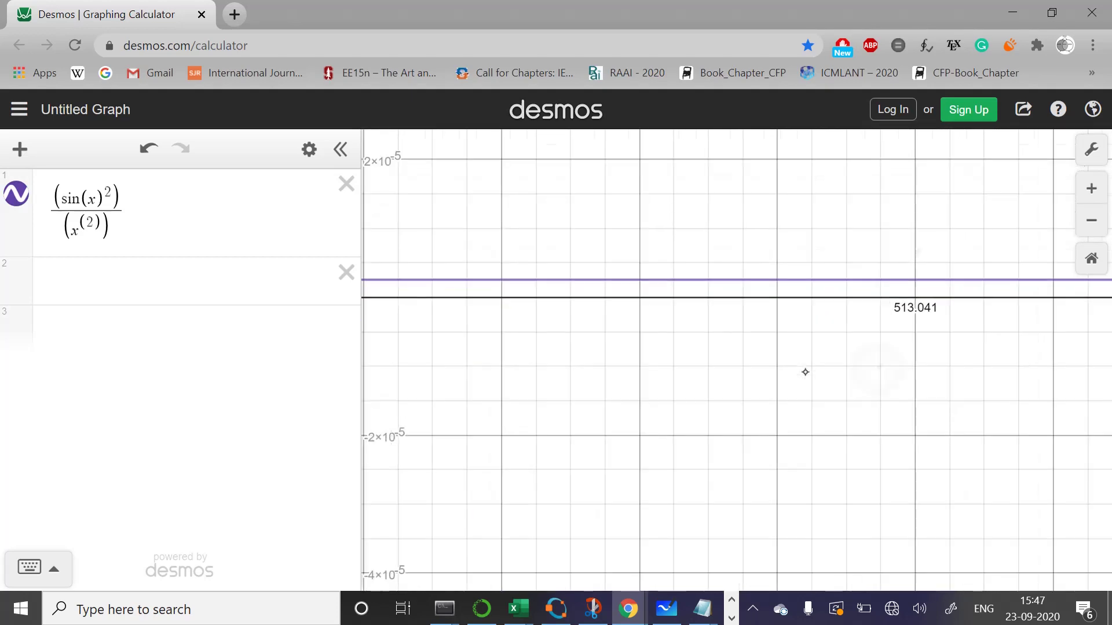
pyautogui.scroll(3, 805, 372)
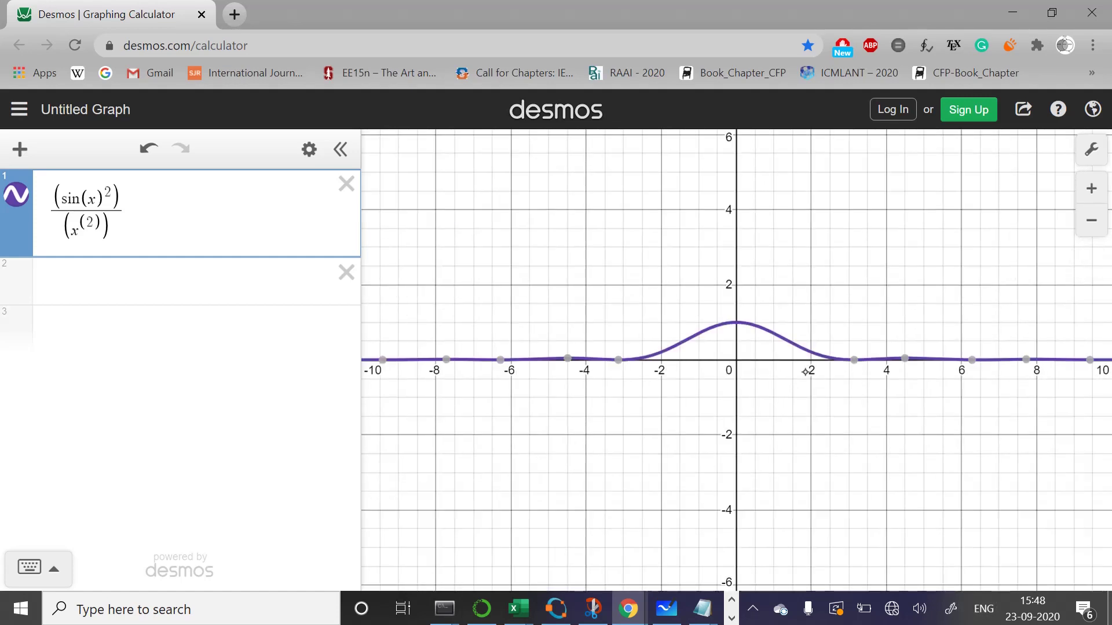
# Step: Switch to the PDF's PSD slide to read the bandwidth definitions, and return to the main lobe in the Desmos graph
pyautogui.hotkey('alt', 'Tab')
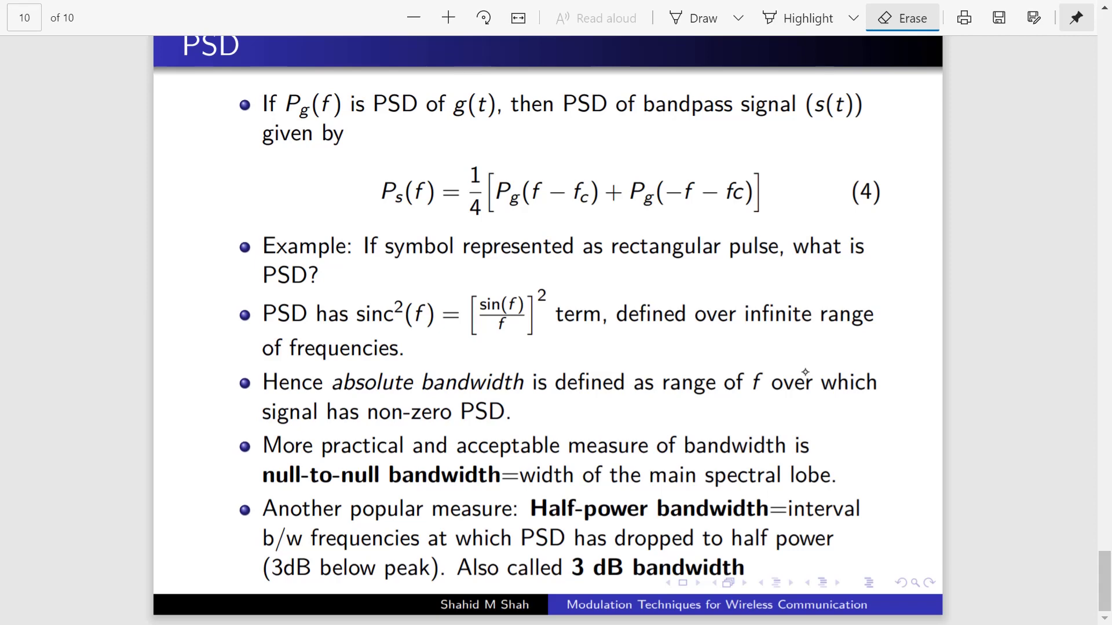
pyautogui.hotkey('alt', 'Tab')
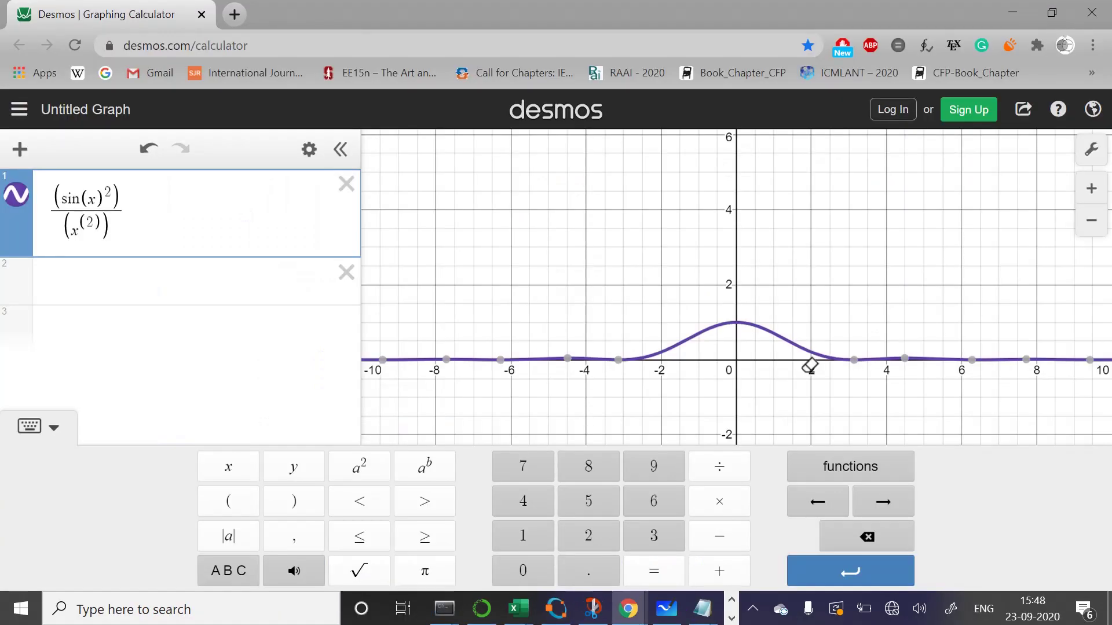
pyautogui.click(810, 366)
pyautogui.scroll(5, 809, 366)
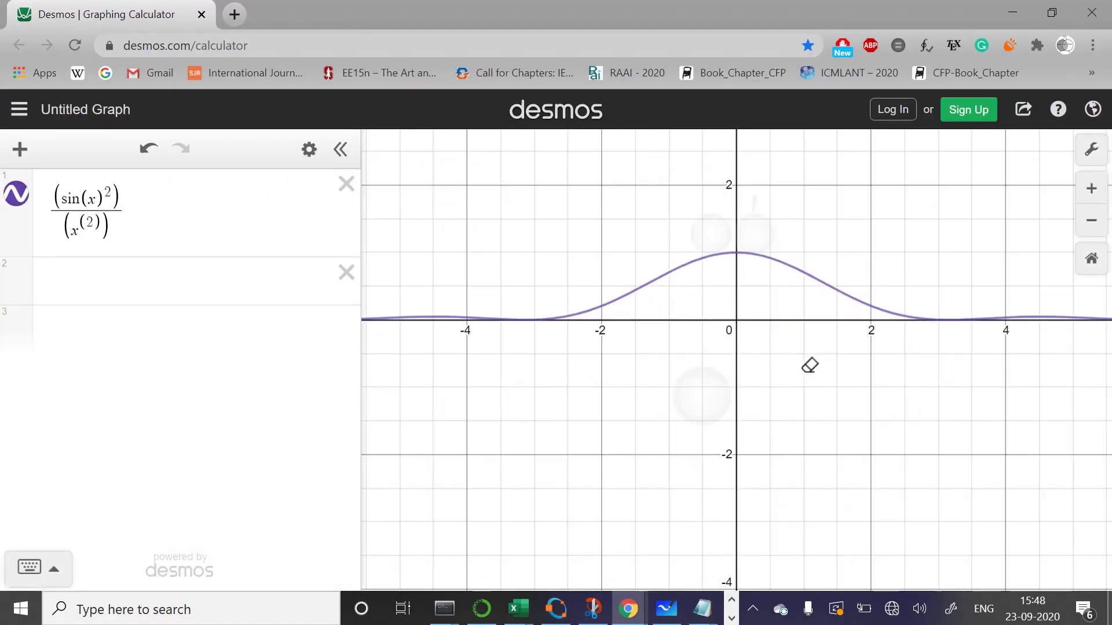
pyautogui.moveTo(809, 365); pyautogui.dragTo(814, 350)
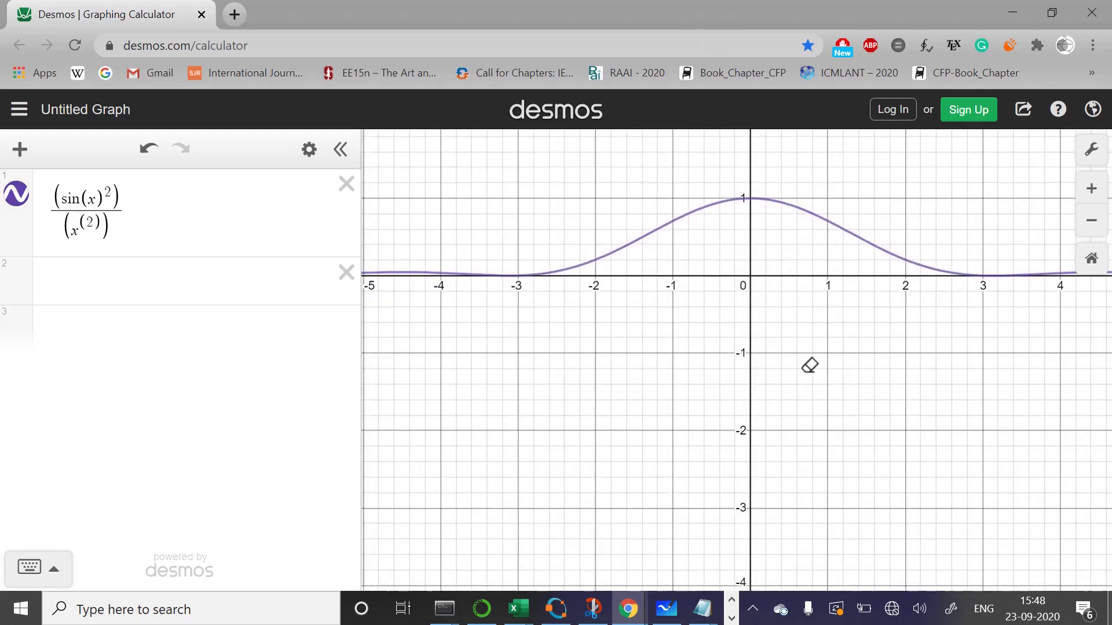
# Step: Display the coordinates of the two nulls on either side of the main lobe, at −π and π
pyautogui.click(522, 278)
pyautogui.click(507, 276)
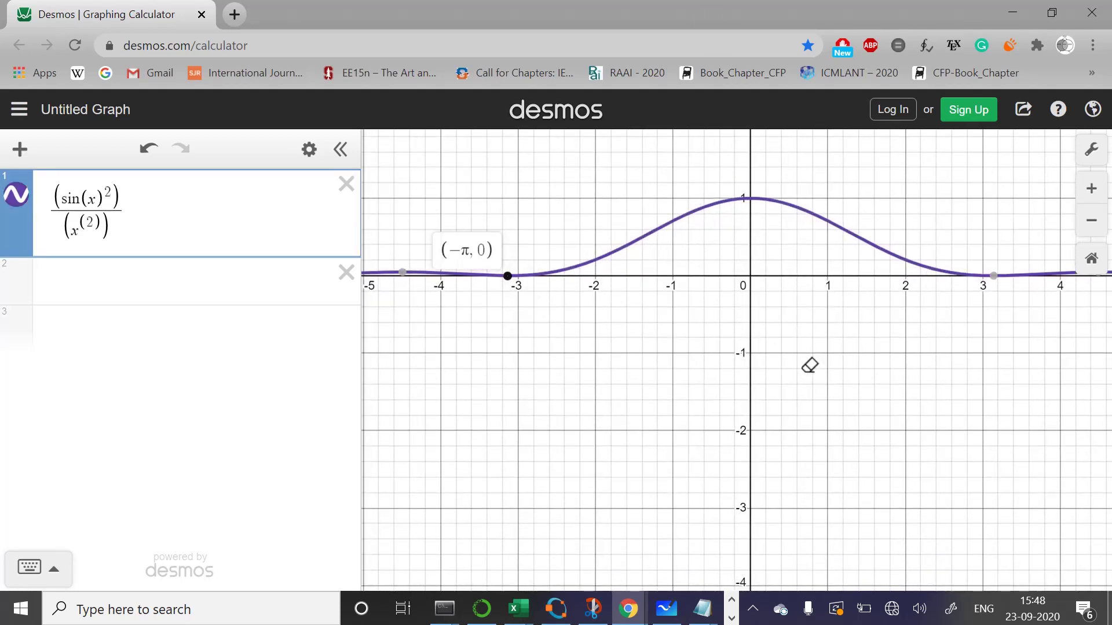
pyautogui.click(994, 276)
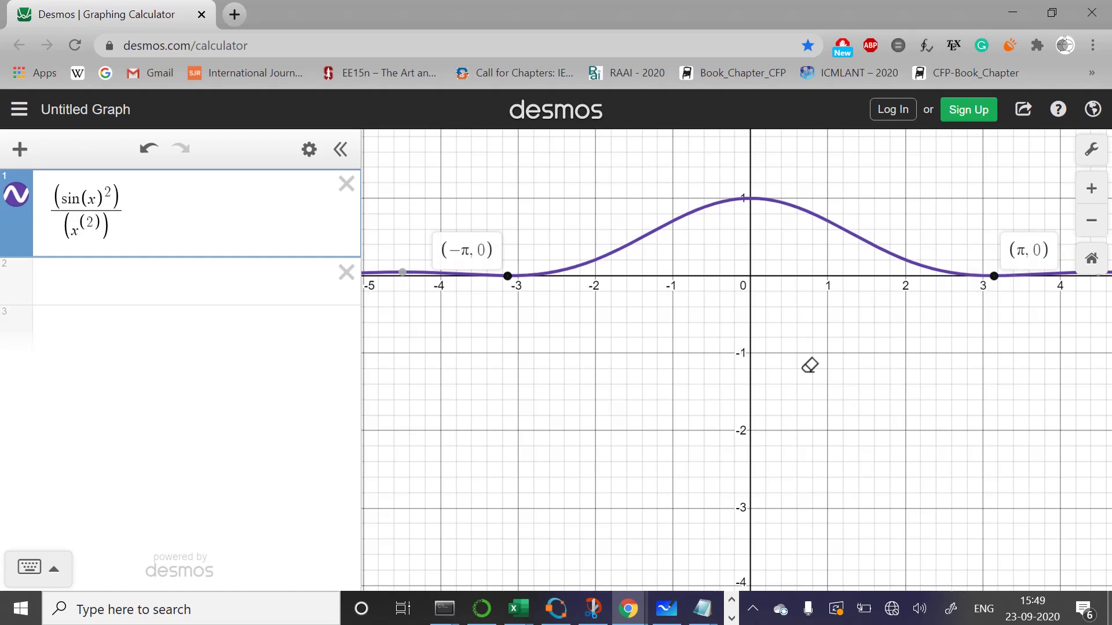
pyautogui.click(994, 276)
# Step: Recentre the graph on the main lobe and check the coordinates of its positive null again
pyautogui.moveTo(810, 366); pyautogui.dragTo(705, 377)
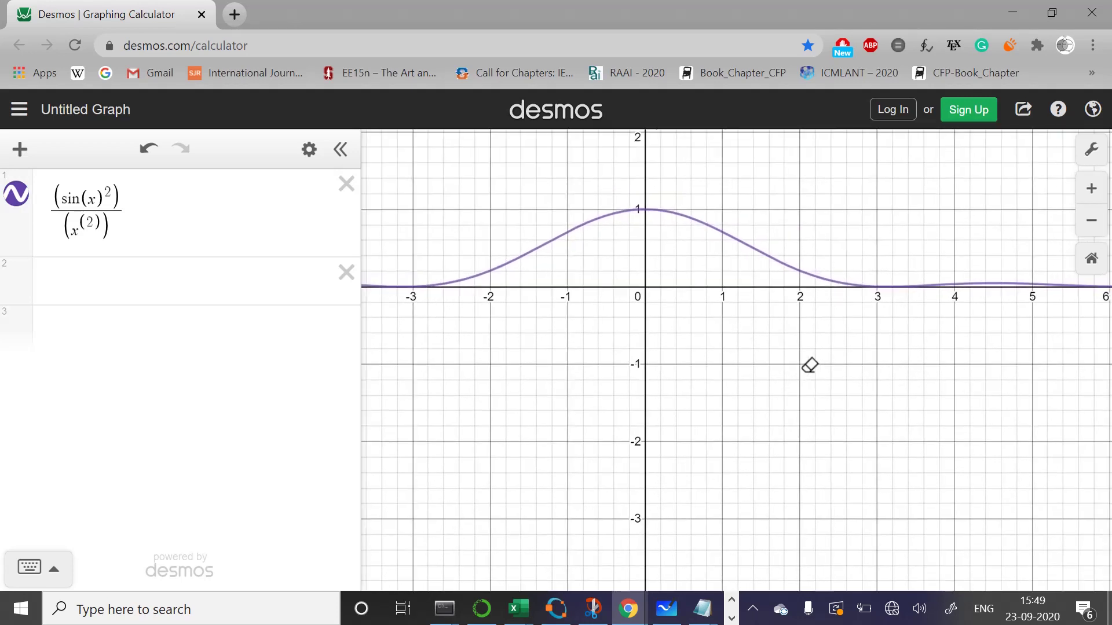
pyautogui.moveTo(810, 365); pyautogui.dragTo(1027, 351)
pyautogui.moveTo(809, 366); pyautogui.dragTo(648, 379)
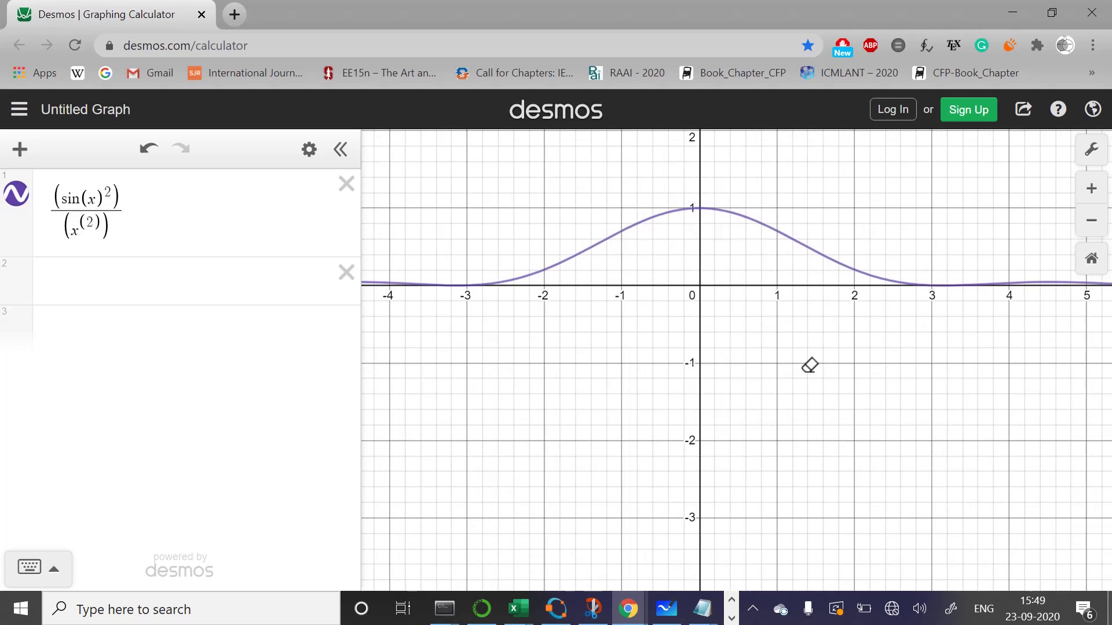
pyautogui.click(477, 308)
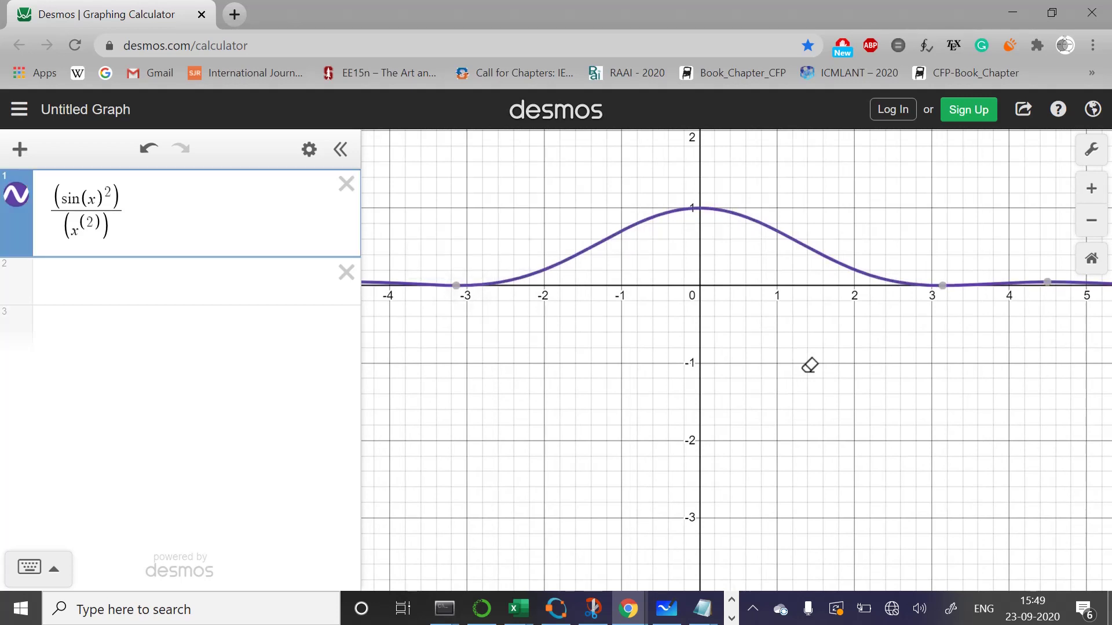
pyautogui.click(943, 286)
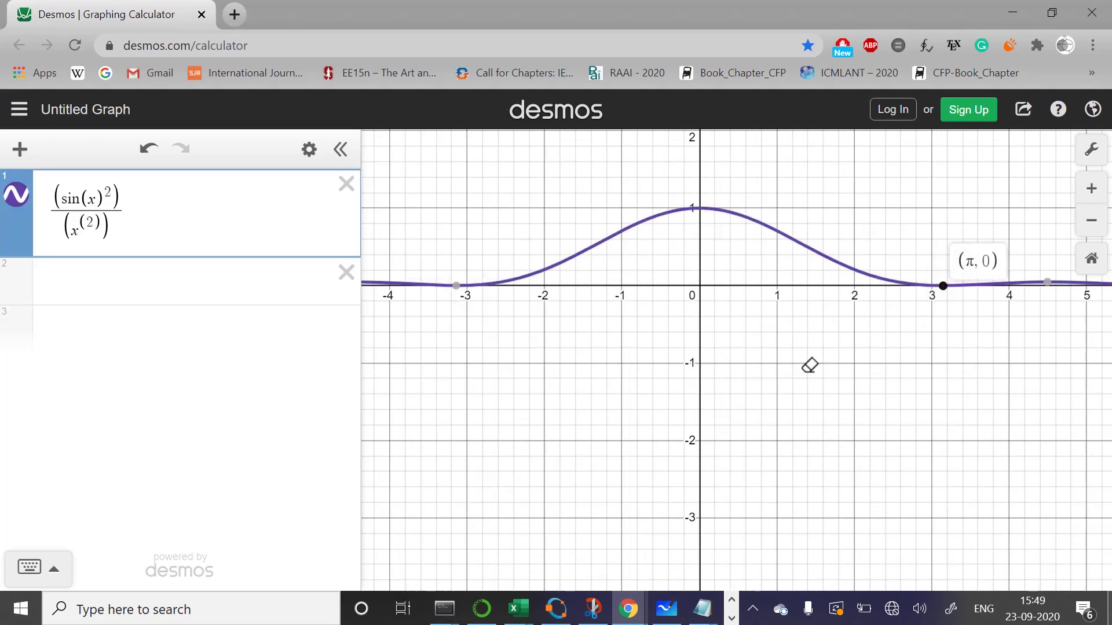
pyautogui.click(810, 366)
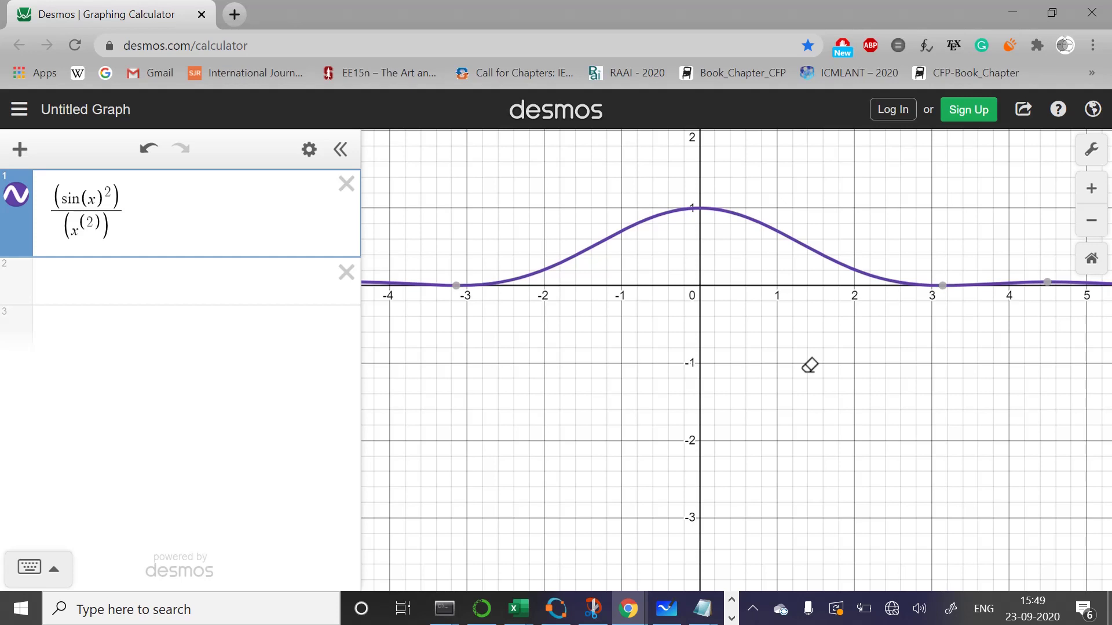
# Step: Consult the half-power bandwidth definition on the PDF's PSD slide, and examine the main lobe up close in the Desmos graph
pyautogui.hotkey('alt', 'Tab')
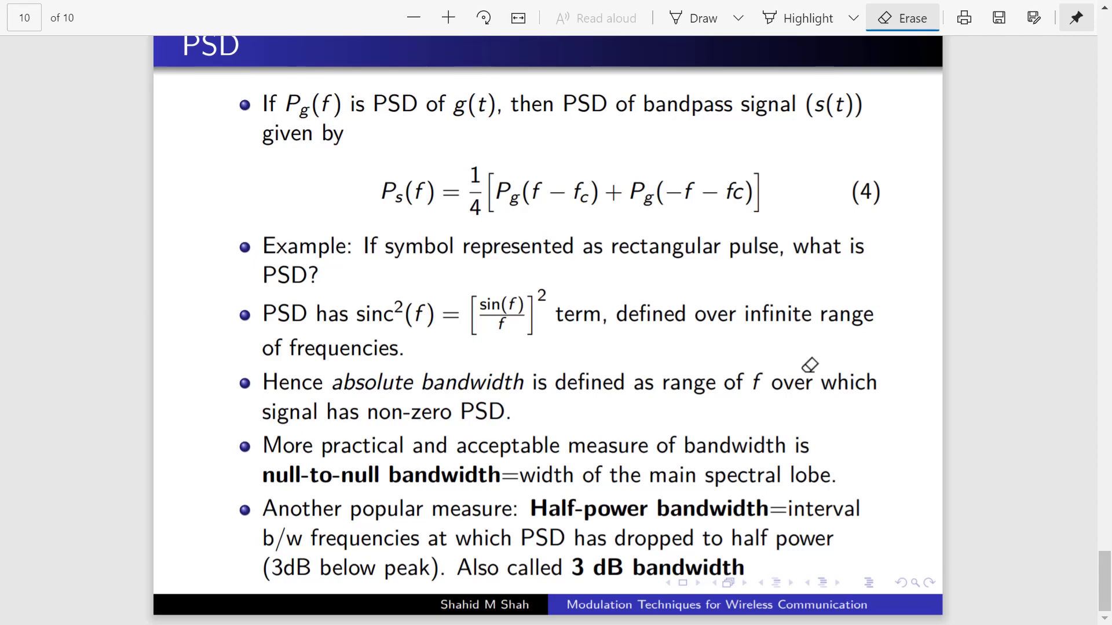
pyautogui.hotkey('alt', 'Tab')
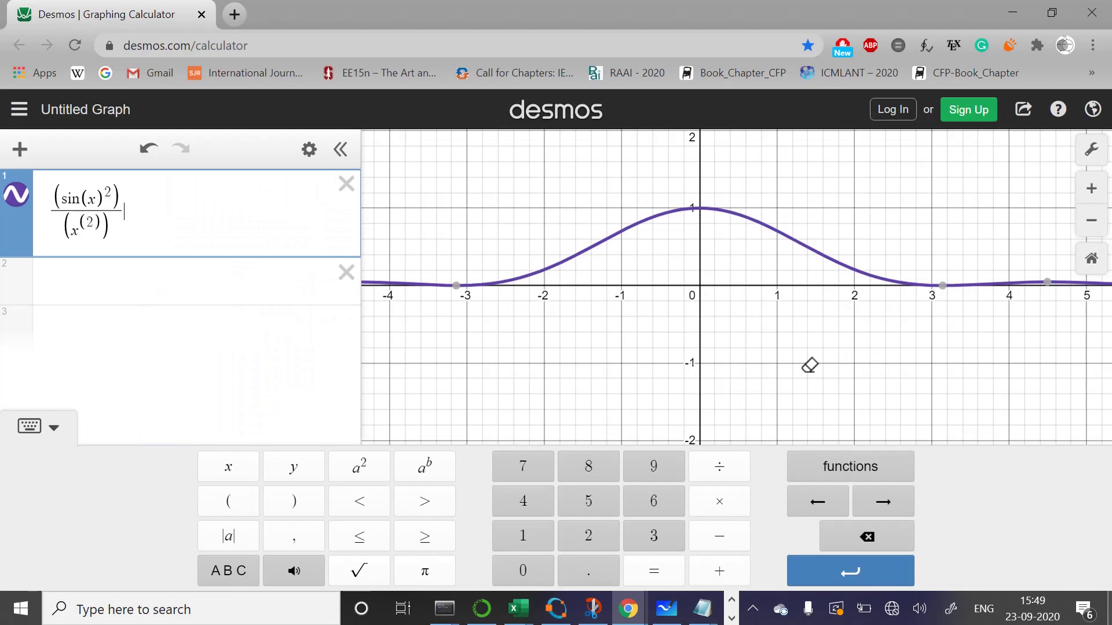
pyautogui.click(744, 375)
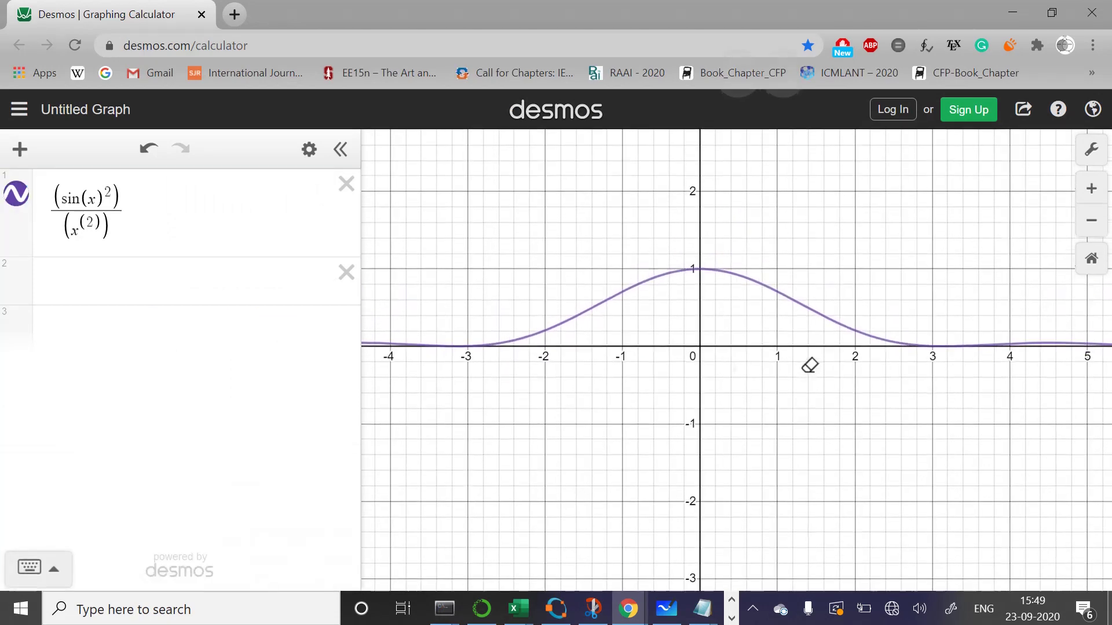
pyautogui.scroll(3, 744, 374)
pyautogui.scroll(-2, 809, 365)
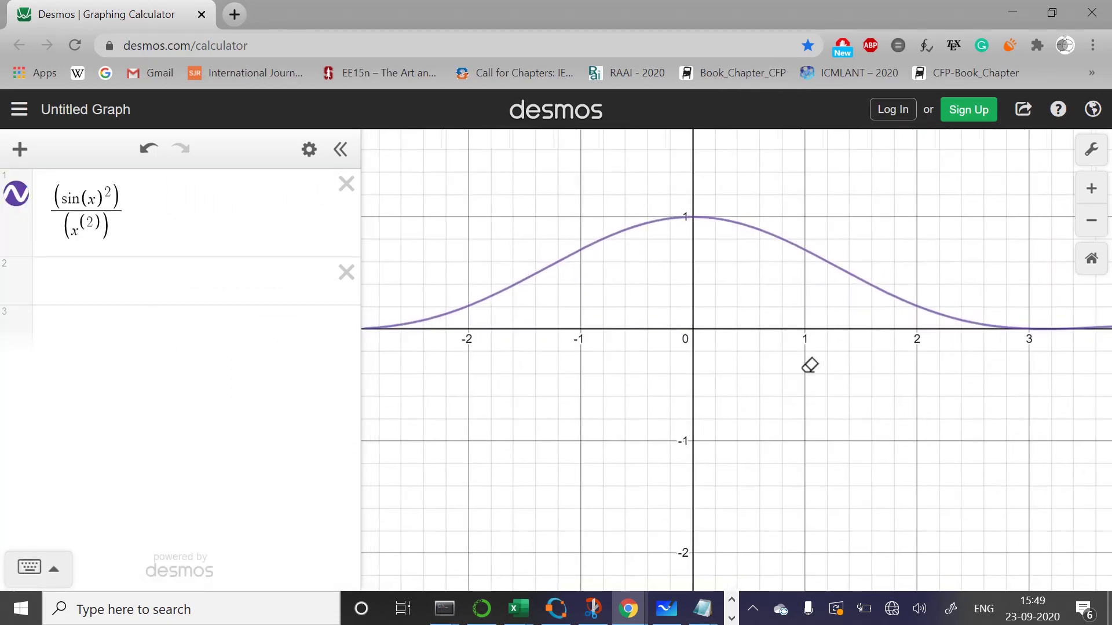
# Step: Trace the main lobe's peak and its half-power point on the positive side of the Desmos graph, and return to the PDF's PSD slide
pyautogui.moveTo(692, 340); pyautogui.dragTo(728, 333)
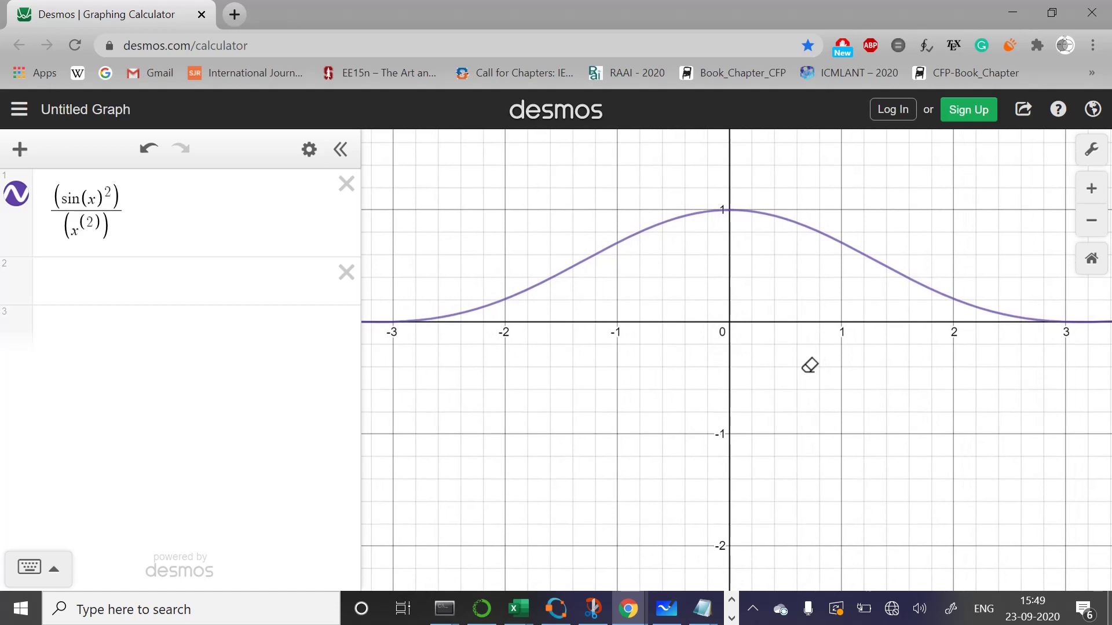
pyautogui.click(735, 210)
pyautogui.moveTo(728, 210); pyautogui.dragTo(735, 210)
pyautogui.click(731, 211)
pyautogui.click(809, 365)
pyautogui.click(731, 271)
pyautogui.moveTo(889, 267); pyautogui.dragTo(886, 265)
pyautogui.press('Escape')
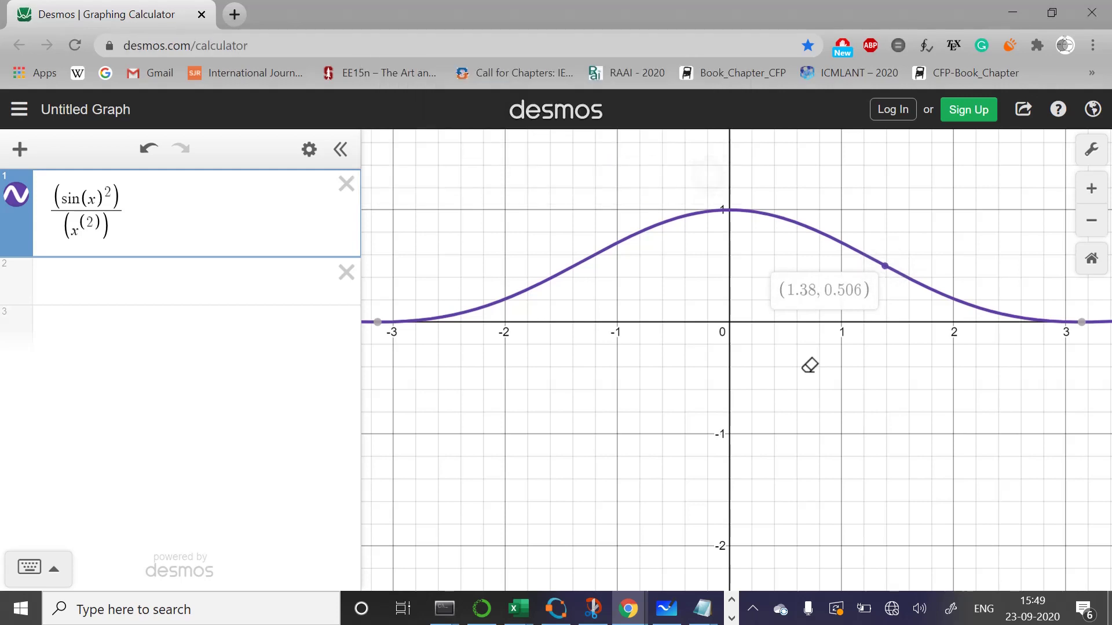
pyautogui.hotkey('alt', 'Tab')
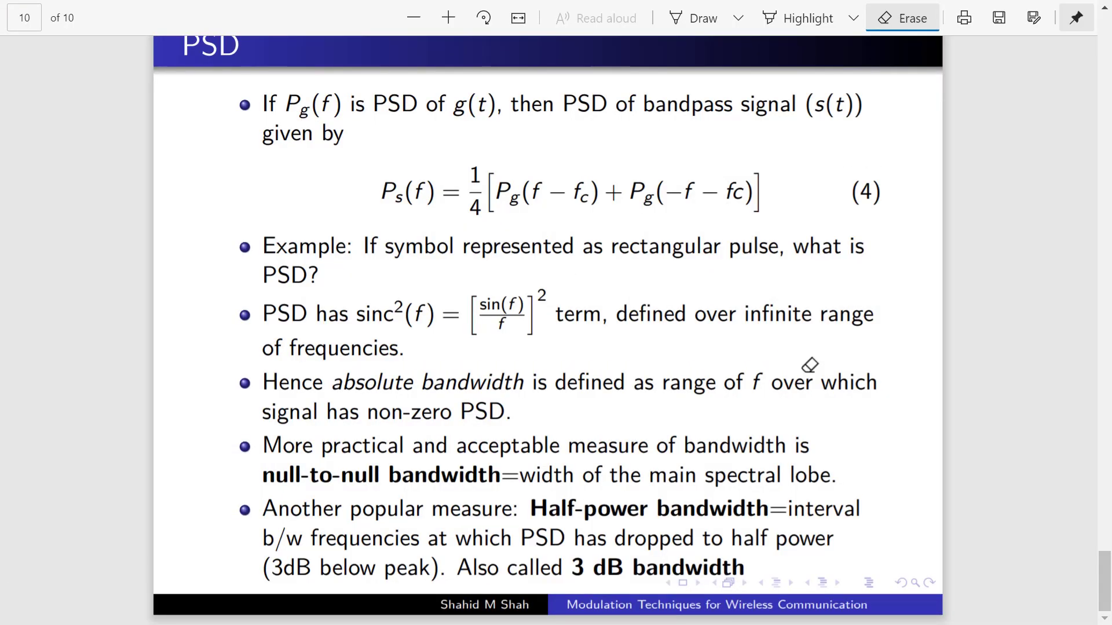
pyautogui.scroll(1, 809, 365)
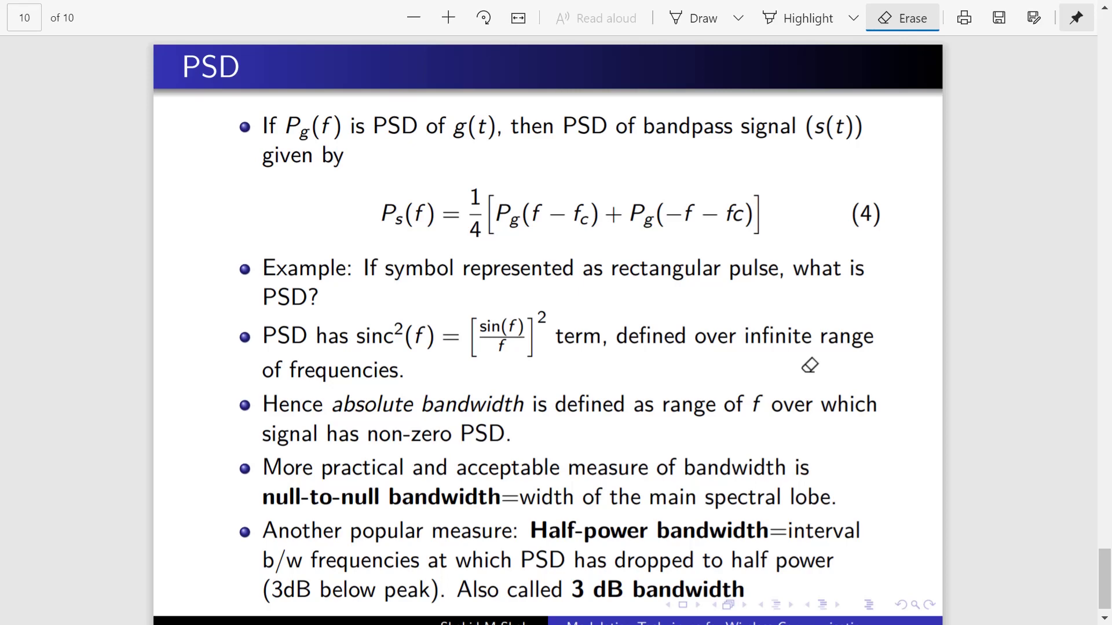
# Step: Switch to the video_lectures folder in File Explorer and bring up the screen recorder's toolbar
pyautogui.hotkey('alt', 'Tab')
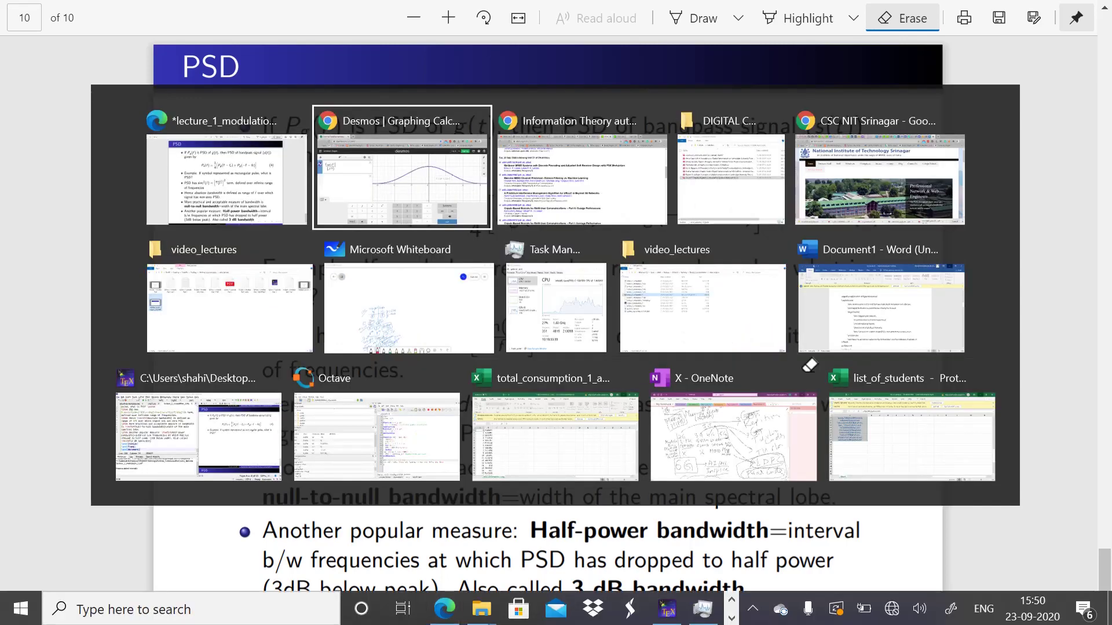
pyautogui.hotkey('alt', 'Tab')
pyautogui.hotkey('alt', 'Tab')
pyautogui.hotkey('alt', 'Tab')
pyautogui.hotkey('alt', 'Tab')
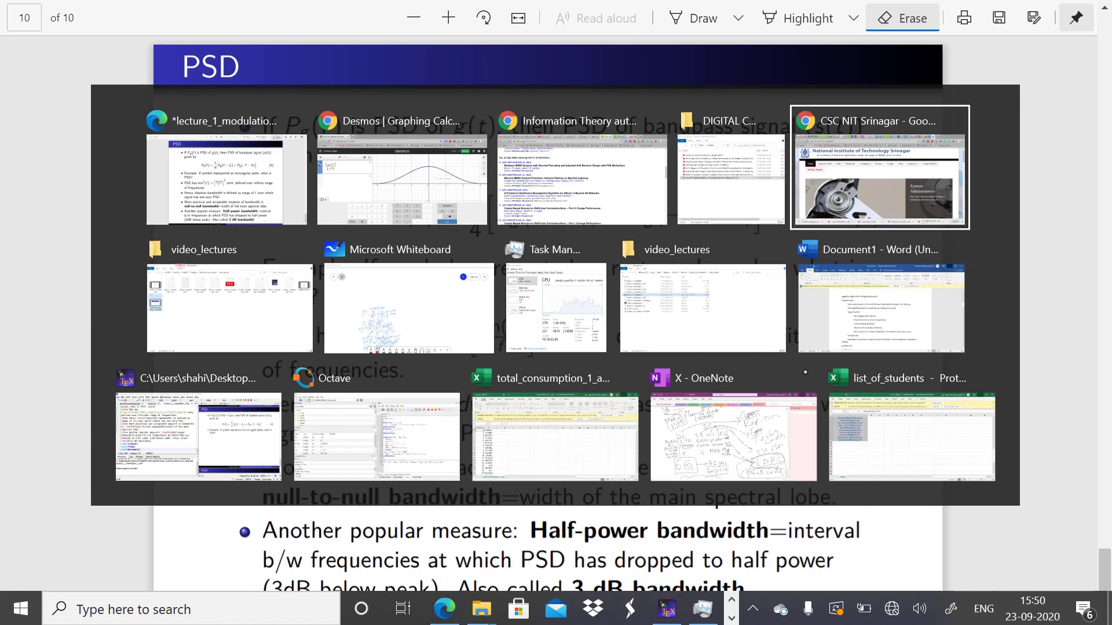
pyautogui.press('Escape')
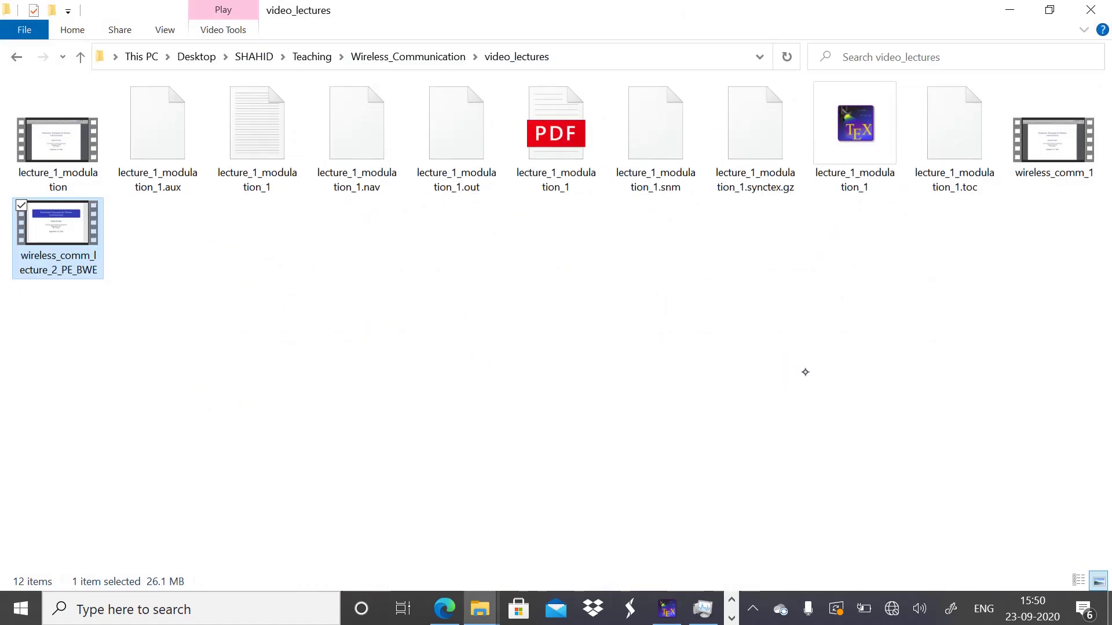
pyautogui.click(753, 608)
pyautogui.click(718, 573)
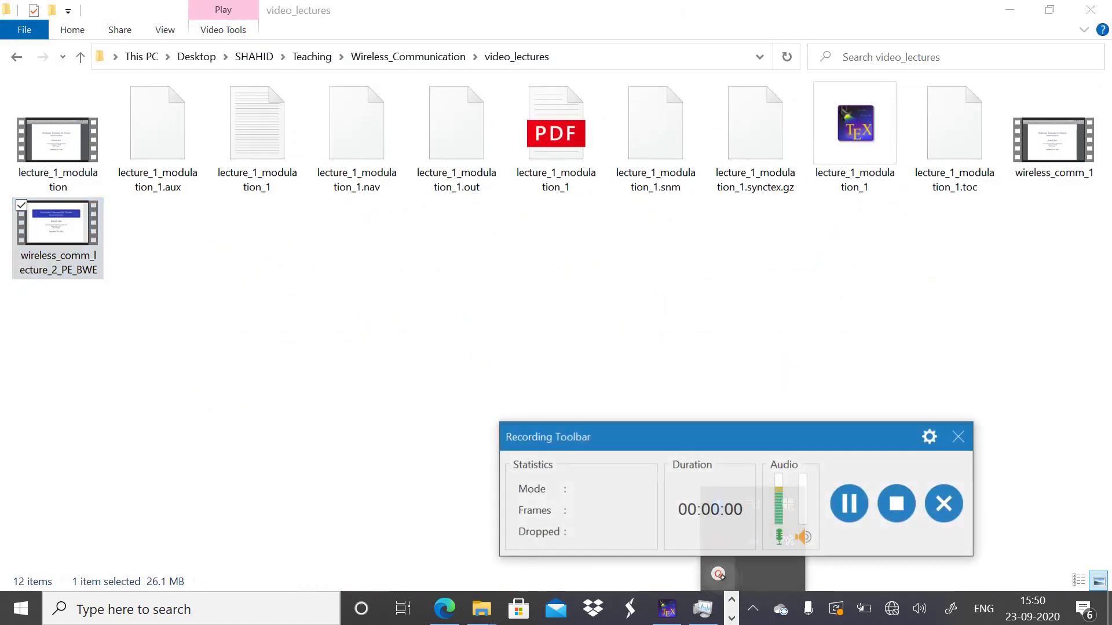